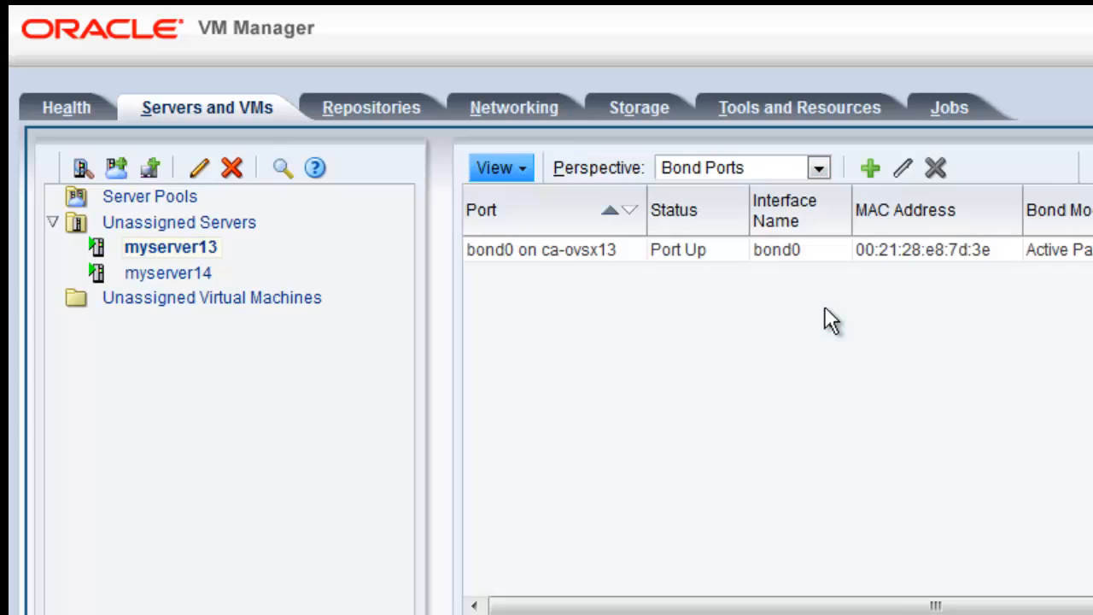
Create an Active Passive bond port on myserver13 from ports eth2 and eth7, with no addressing and MTU 1500
{"action": "left_click", "coordinate": [556, 252]}
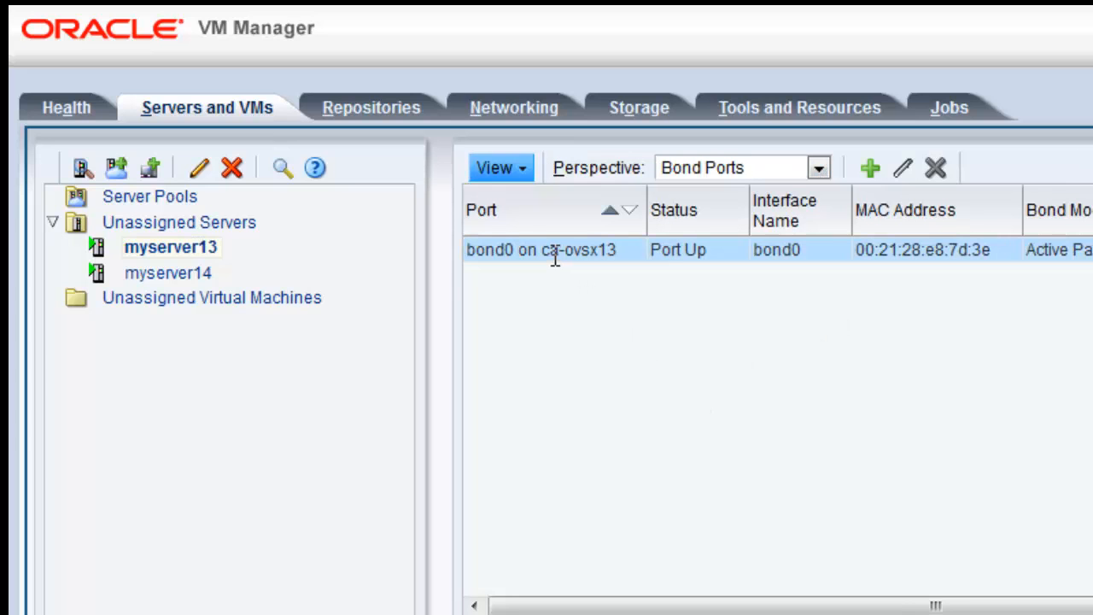
{"action": "left_click", "coordinate": [876, 169]}
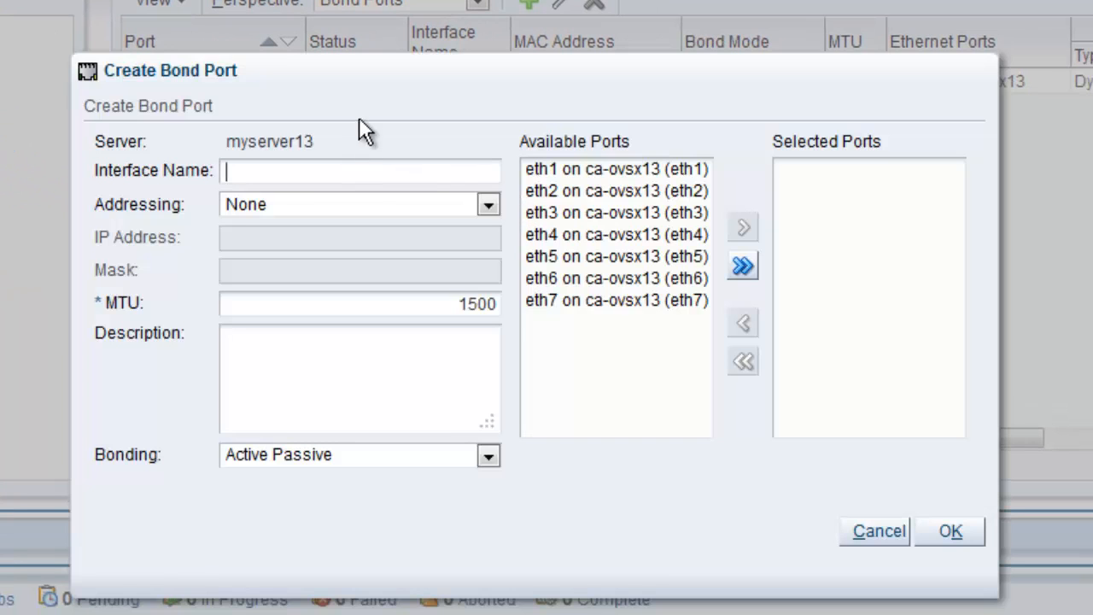
{"action": "left_click_drag", "start_coordinate": [377, 77], "coordinate": [418, 163]}
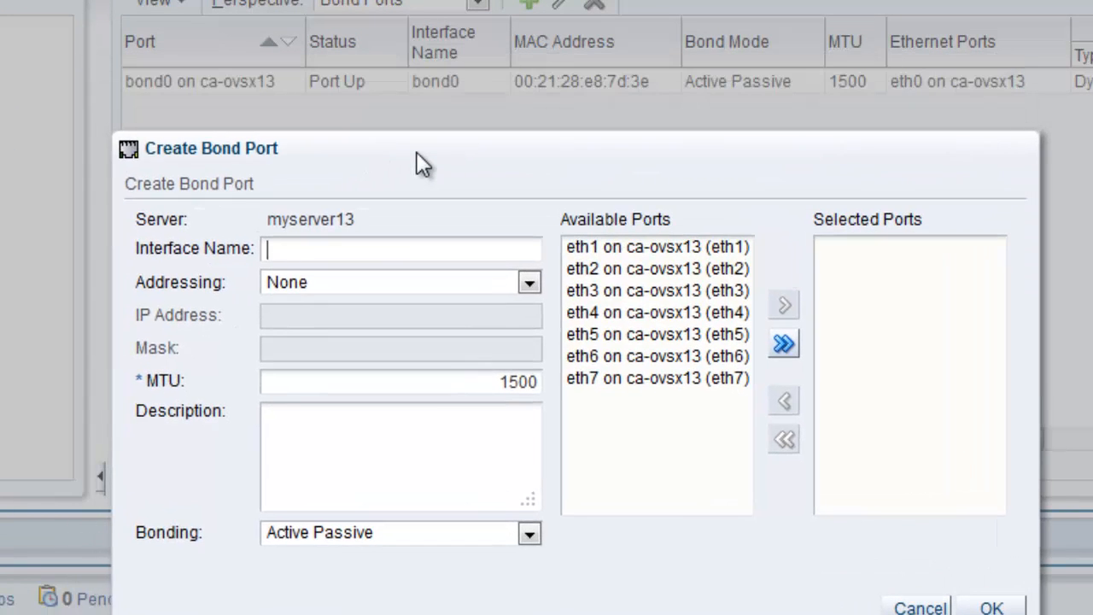
{"action": "double_click", "coordinate": [671, 270]}
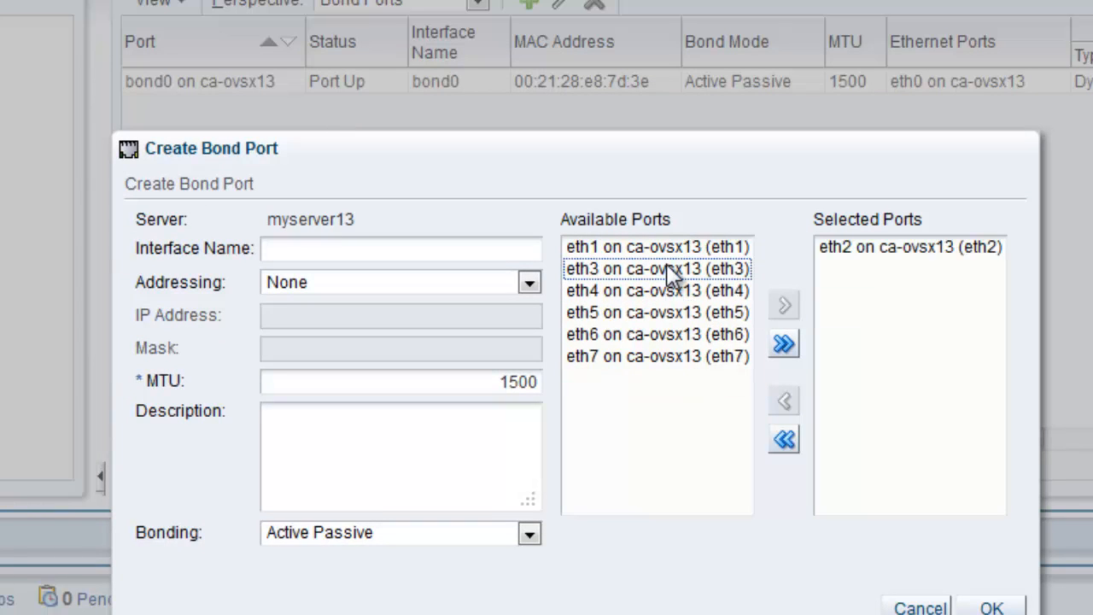
{"action": "double_click", "coordinate": [661, 356]}
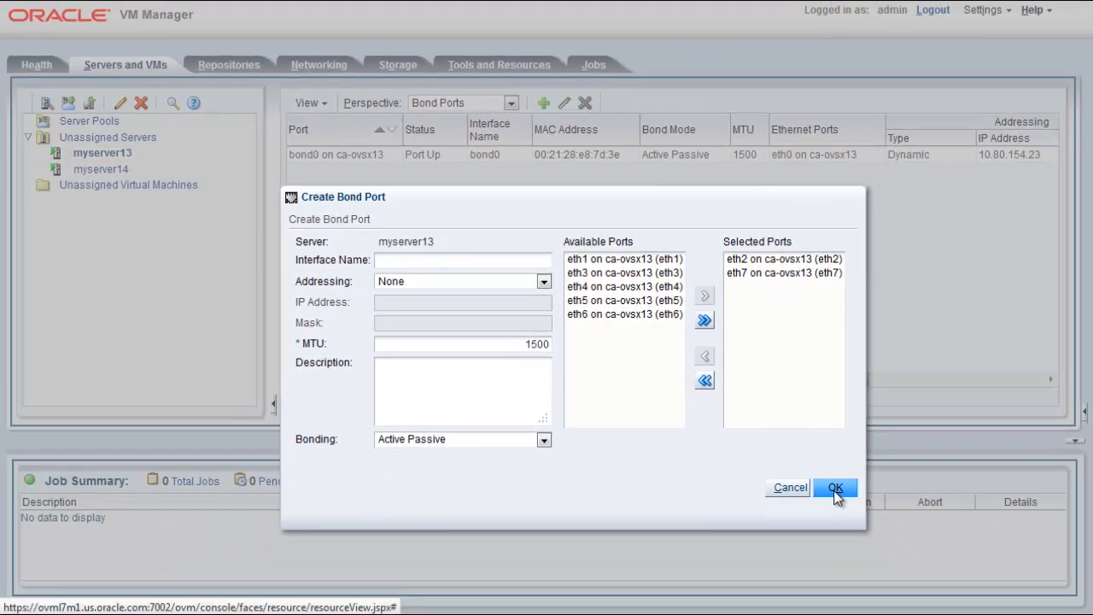
{"action": "left_click", "coordinate": [845, 498]}
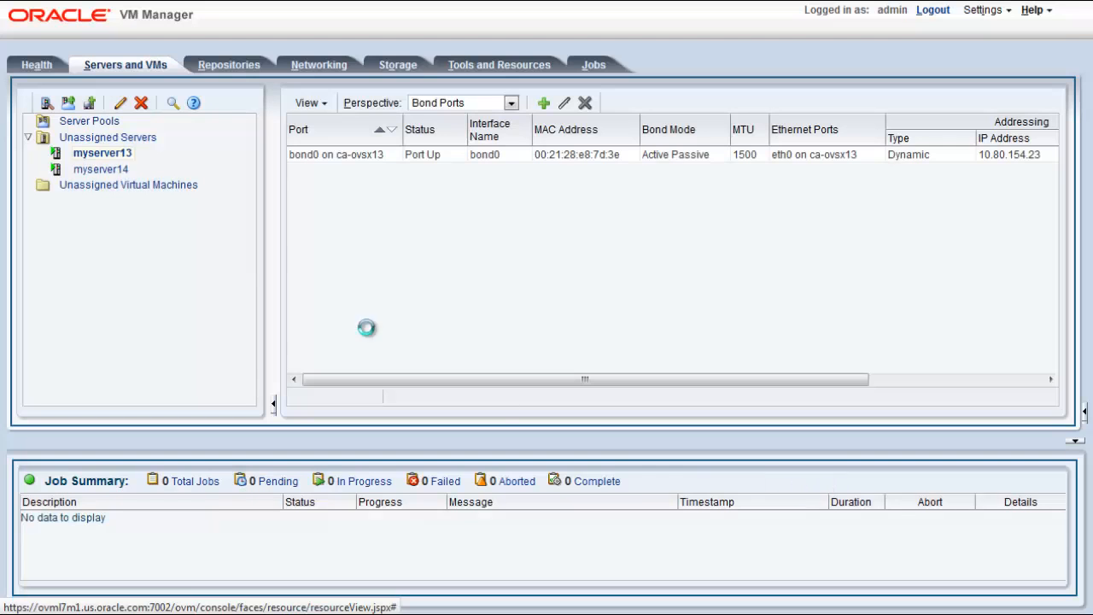
Create an Active Passive bond port on myserver14 from ports eth2 and eth7, with MTU 1500
{"action": "left_click", "coordinate": [100, 171]}
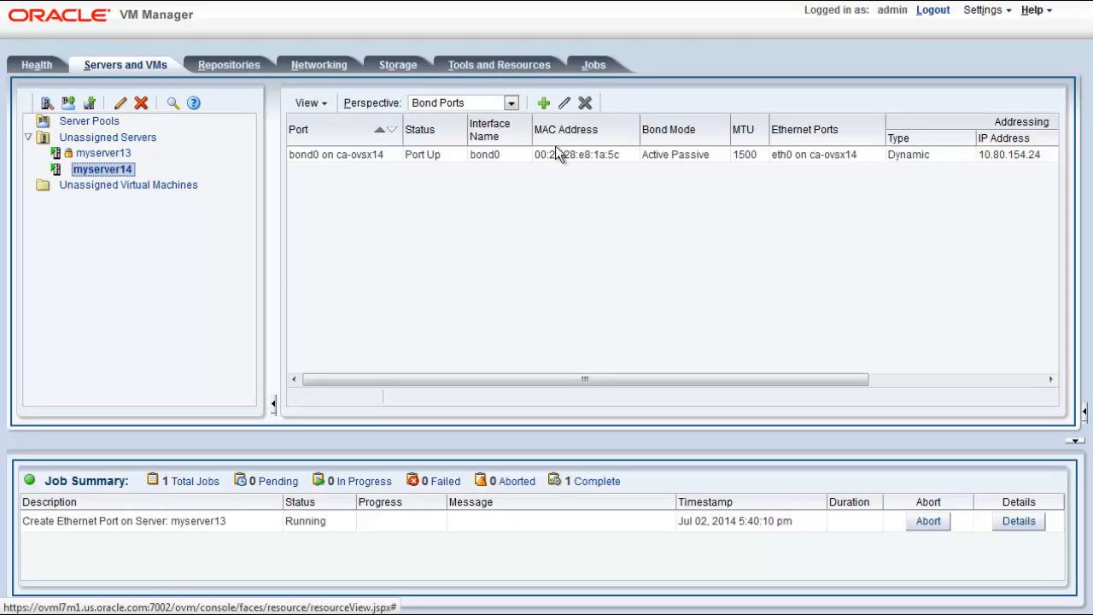
{"action": "left_click", "coordinate": [544, 102]}
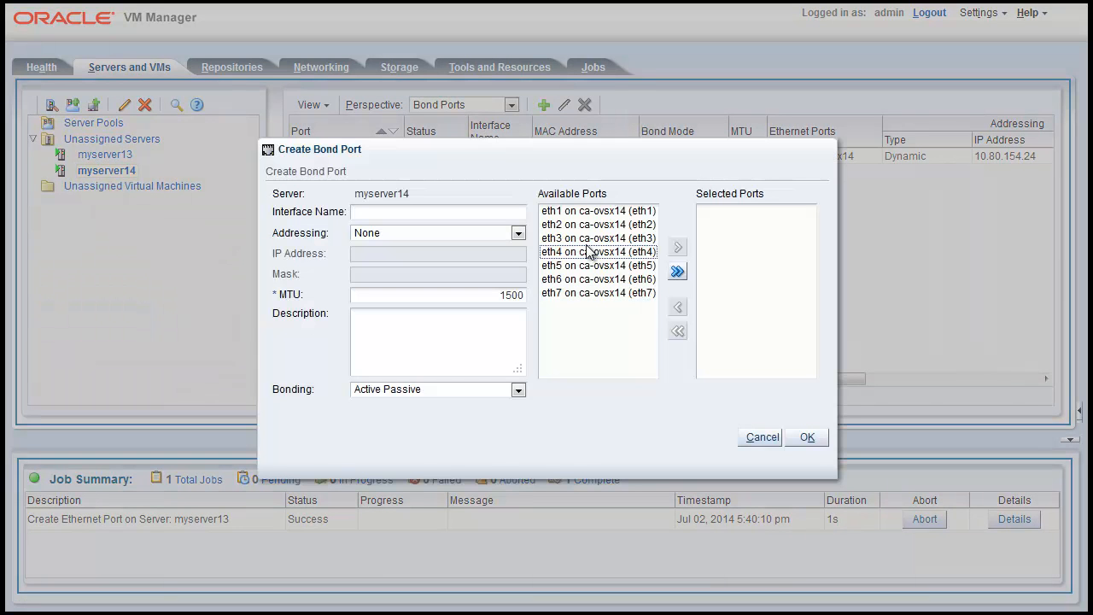
{"action": "double_click", "coordinate": [632, 224]}
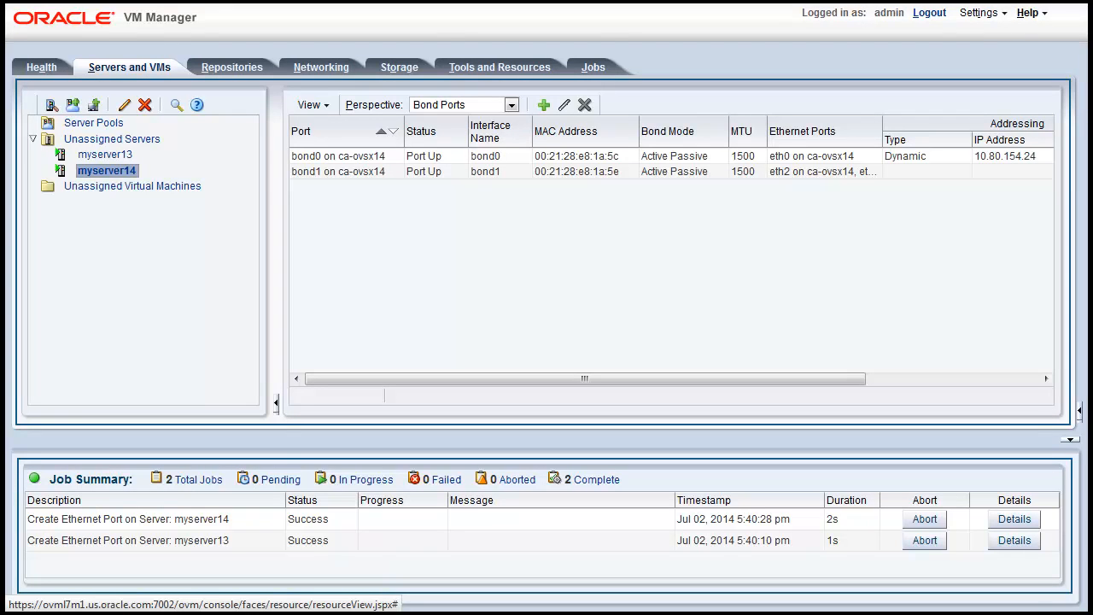
Switch to the myserver13 terminal, clear its screen and list the network interfaces with ifconfig
{"action": "key", "text": "alt+Tab"}
{"action": "type", "text": "clear"}
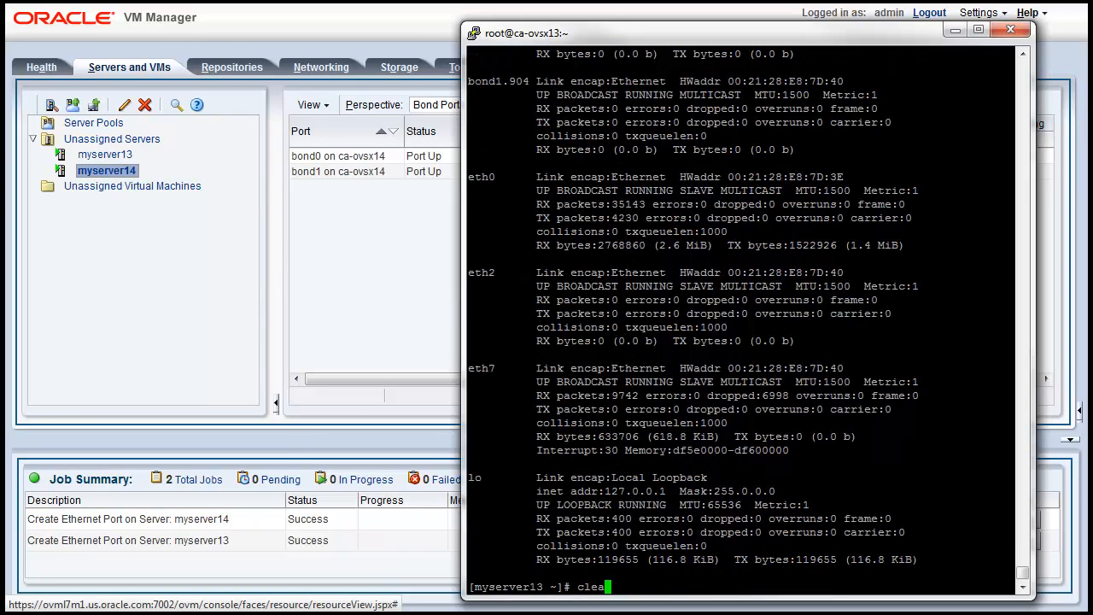
{"action": "key", "text": "Return"}
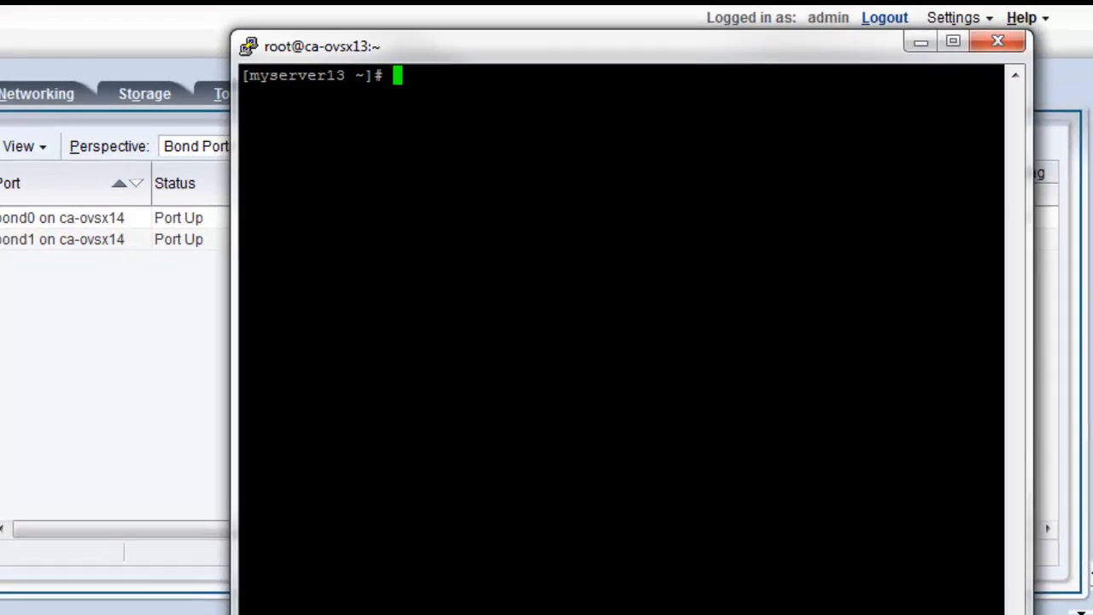
{"action": "type", "text": "ifconfig"}
{"action": "key", "text": "Return"}
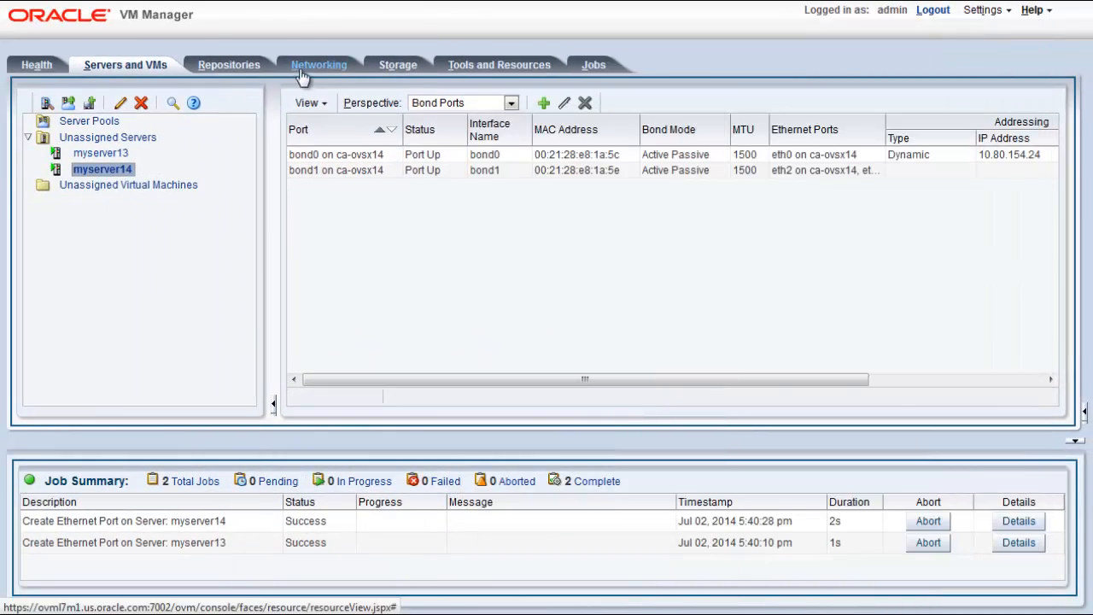
Return to Oracle VM Manager and check the VLAN interfaces of bond1 on both myserver13 and myserver14
{"action": "left_click", "coordinate": [301, 72]}
{"action": "left_click", "coordinate": [194, 89]}
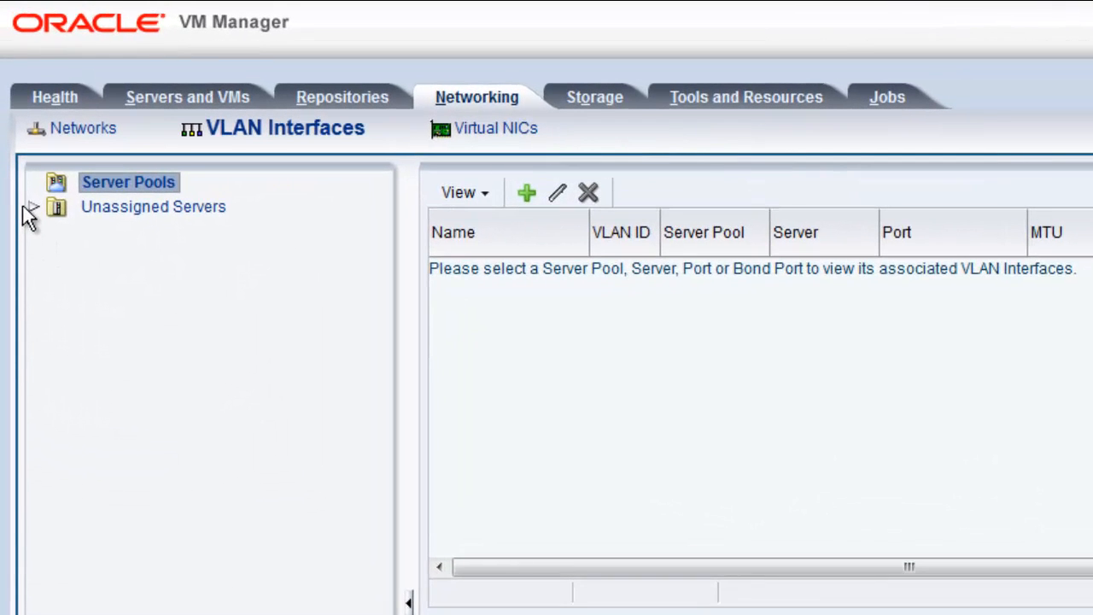
{"action": "left_click", "coordinate": [33, 208]}
{"action": "left_click", "coordinate": [54, 231]}
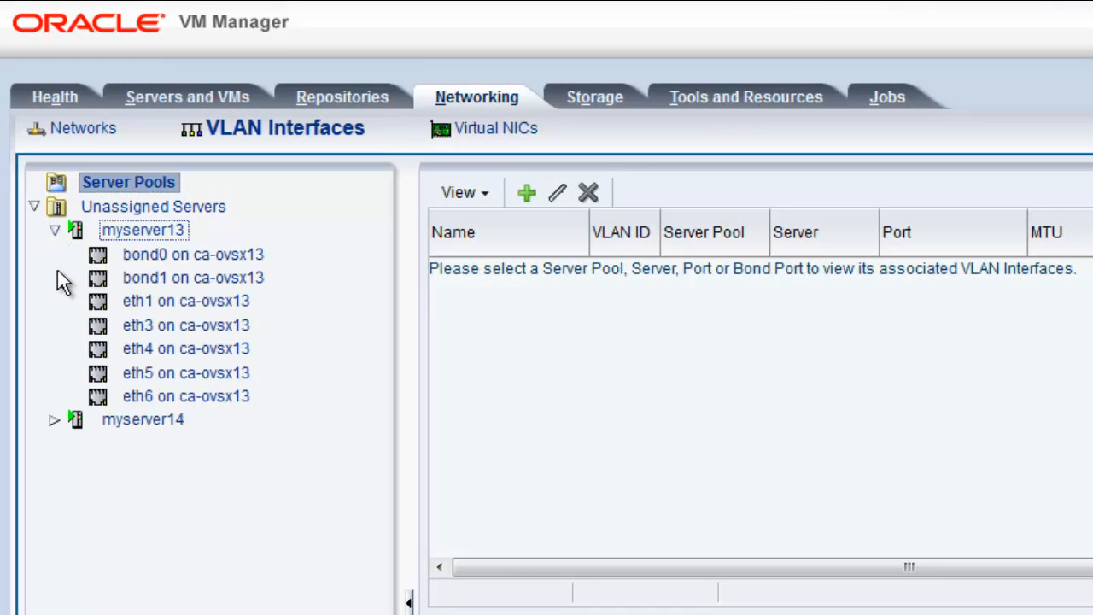
{"action": "left_click", "coordinate": [53, 420]}
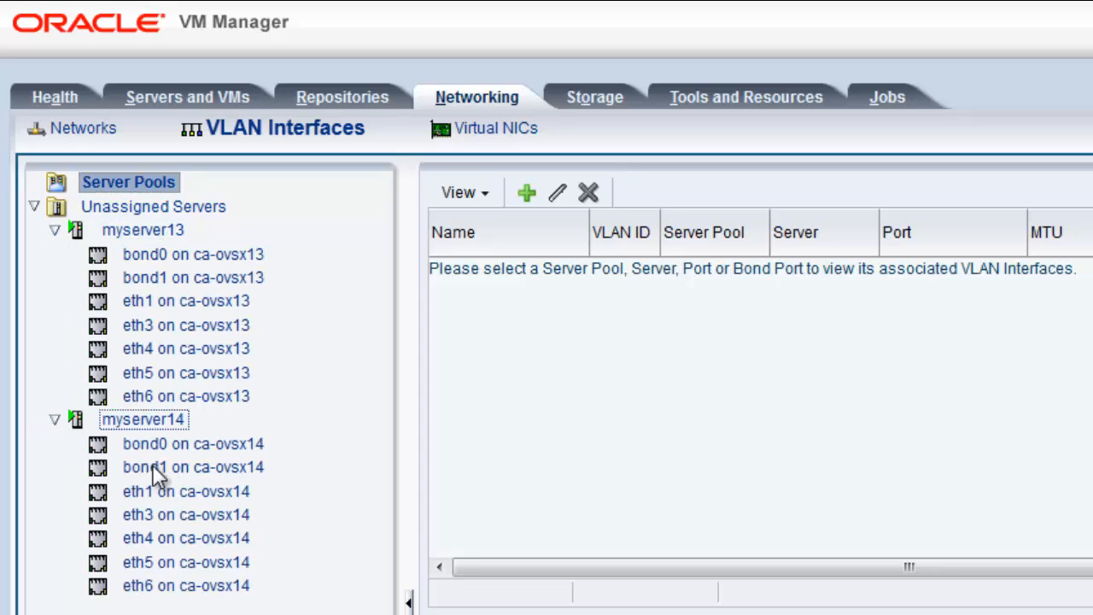
{"action": "left_click", "coordinate": [225, 282]}
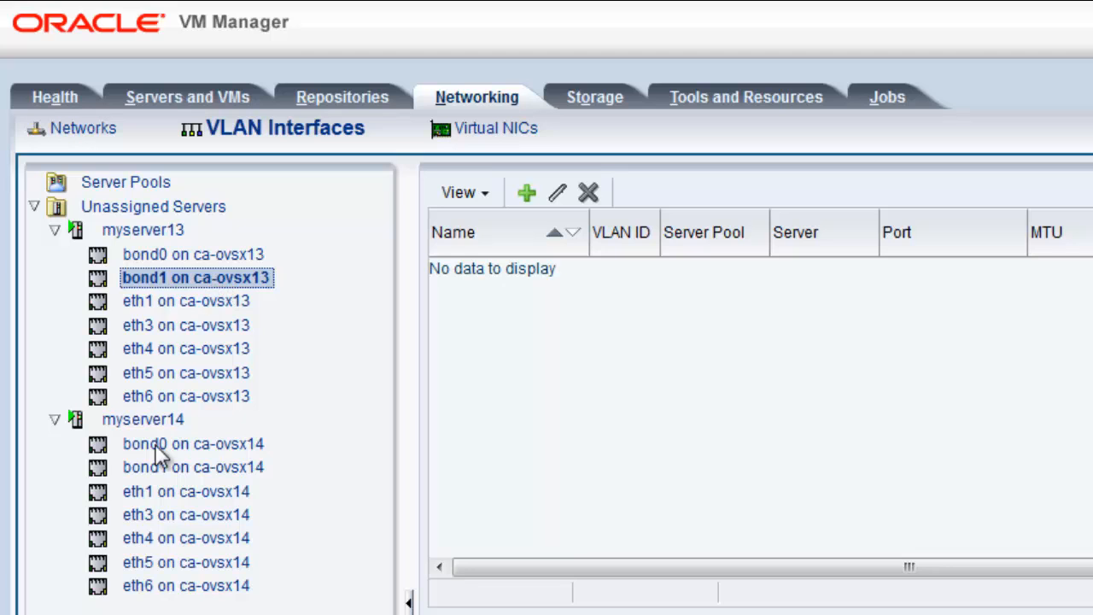
{"action": "left_click", "coordinate": [164, 466]}
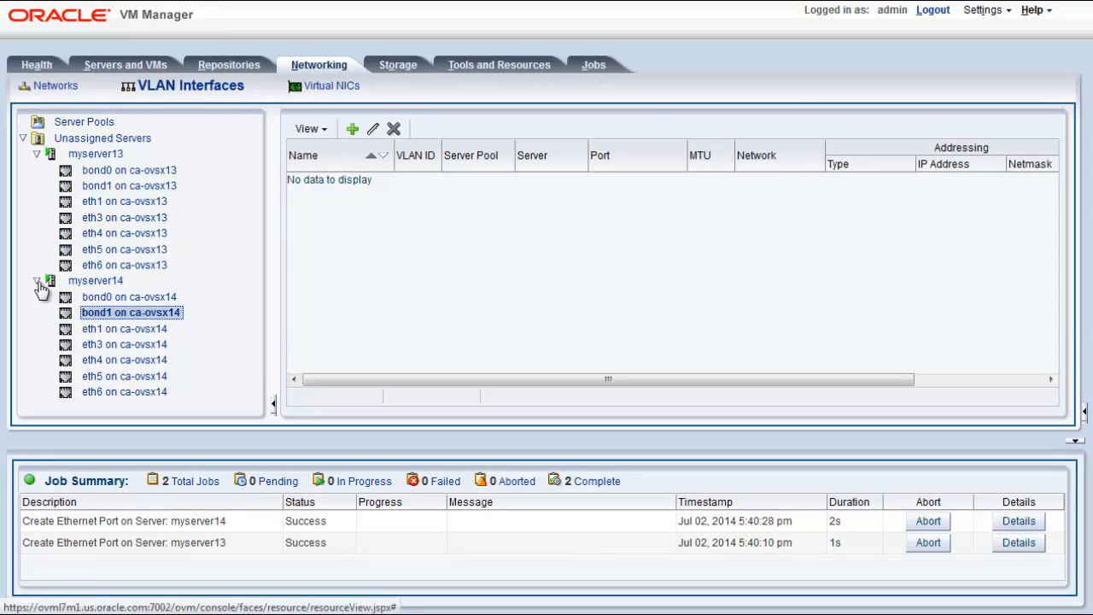
Start creating VLAN interfaces for the unassigned servers, choosing bond1 on ca-ovsx13 and bond1 on ca-ovsx14 as the ports
{"action": "left_click", "coordinate": [37, 281]}
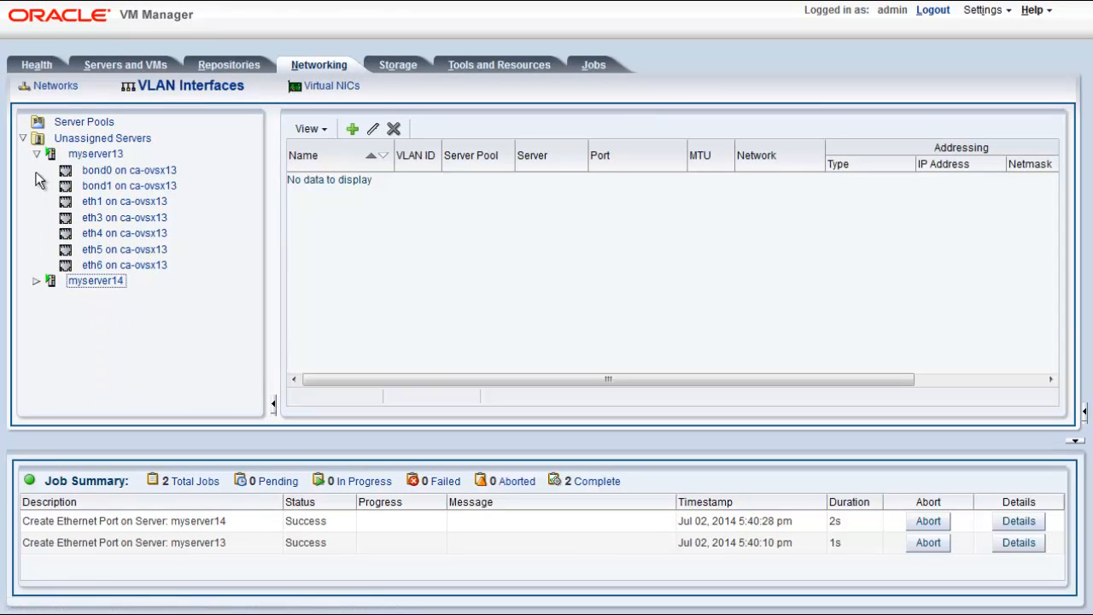
{"action": "left_click", "coordinate": [37, 154]}
{"action": "left_click", "coordinate": [37, 138]}
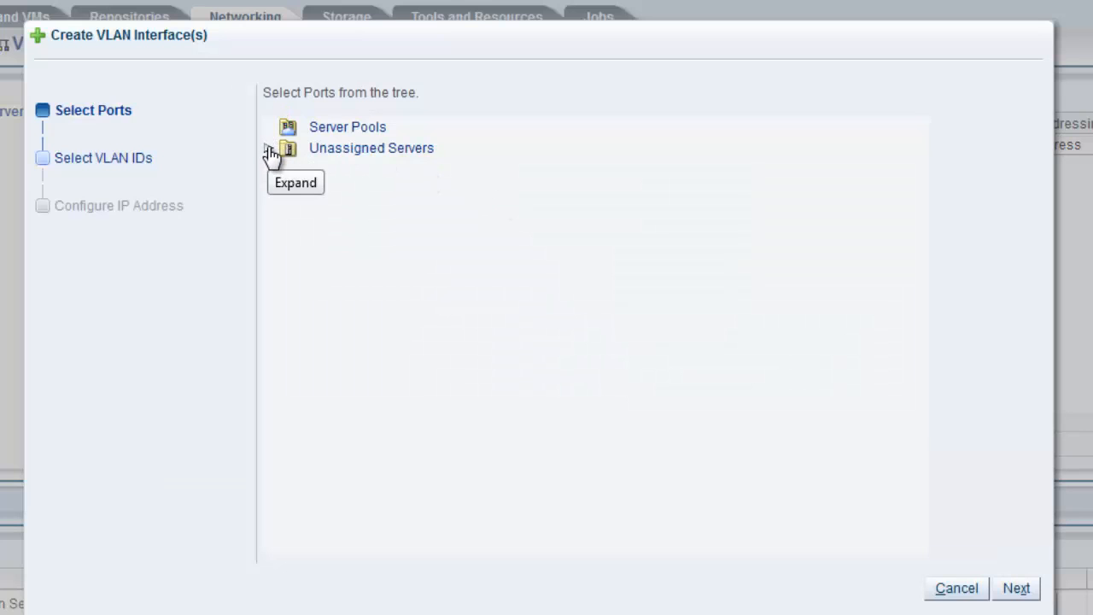
{"action": "left_click", "coordinate": [269, 150]}
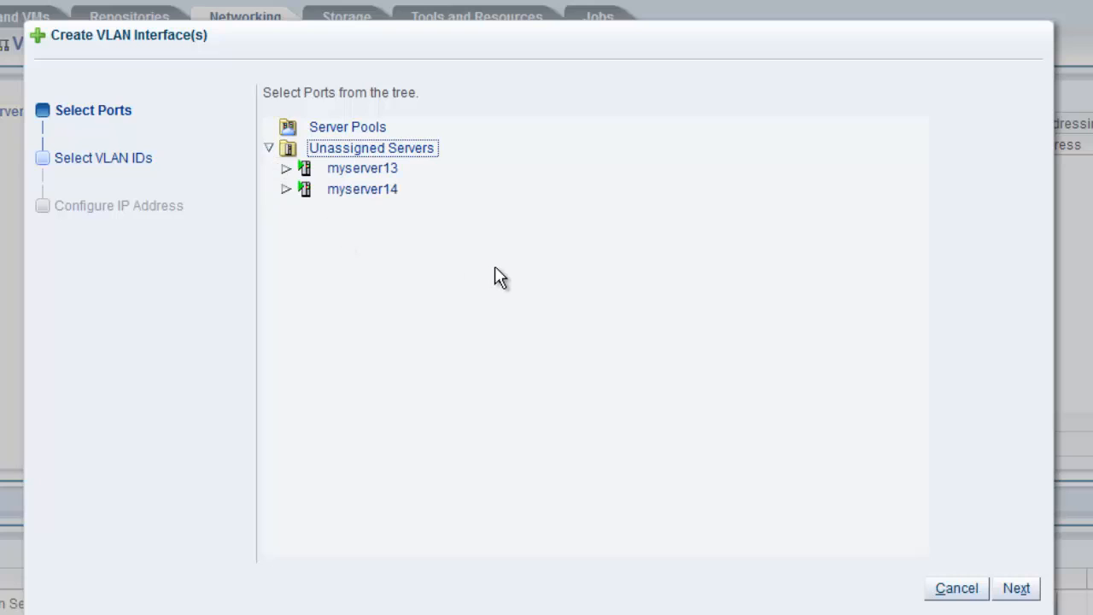
{"action": "left_click", "coordinate": [286, 168]}
{"action": "left_click", "coordinate": [286, 347]}
{"action": "left_click", "coordinate": [479, 213]}
{"action": "left_click", "coordinate": [480, 394]}
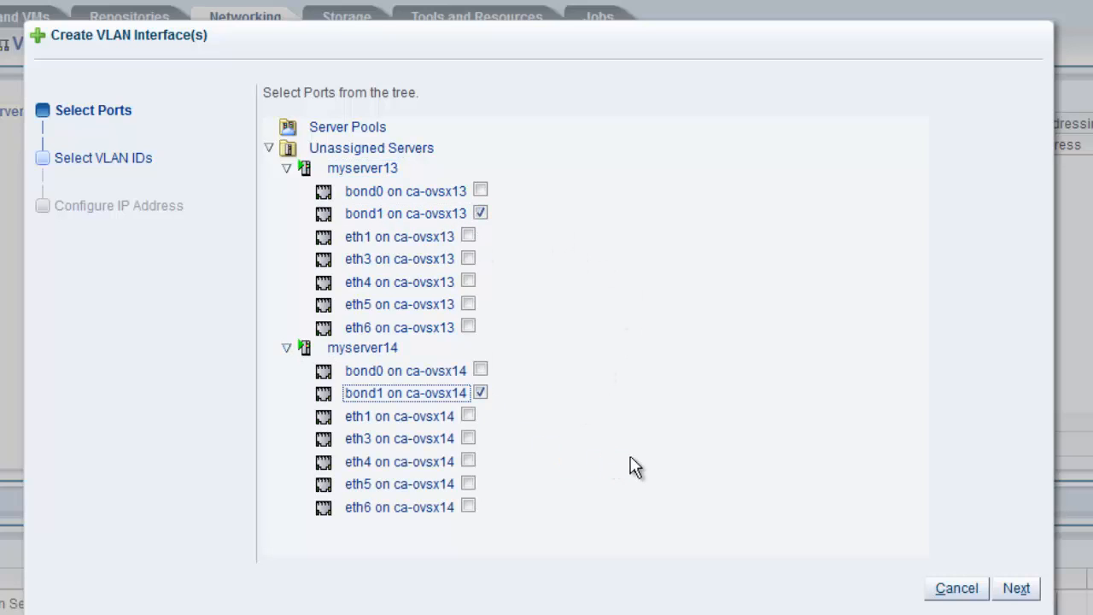
{"action": "left_click", "coordinate": [1016, 588]}
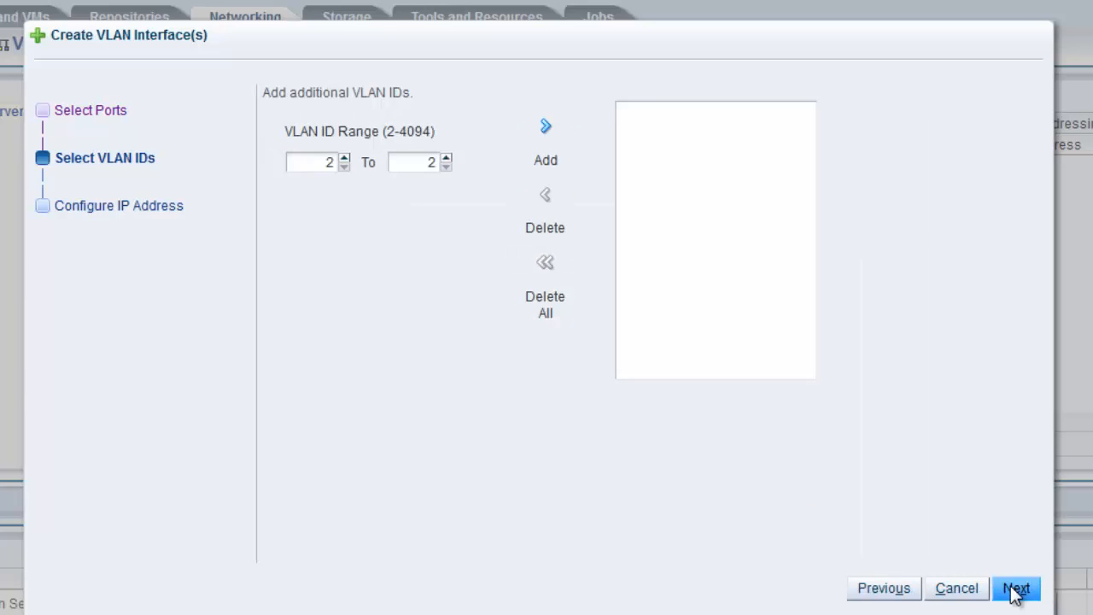
Add the VLAN ID range 901 to 904 and proceed to the IP address configuration
{"action": "double_click", "coordinate": [330, 163]}
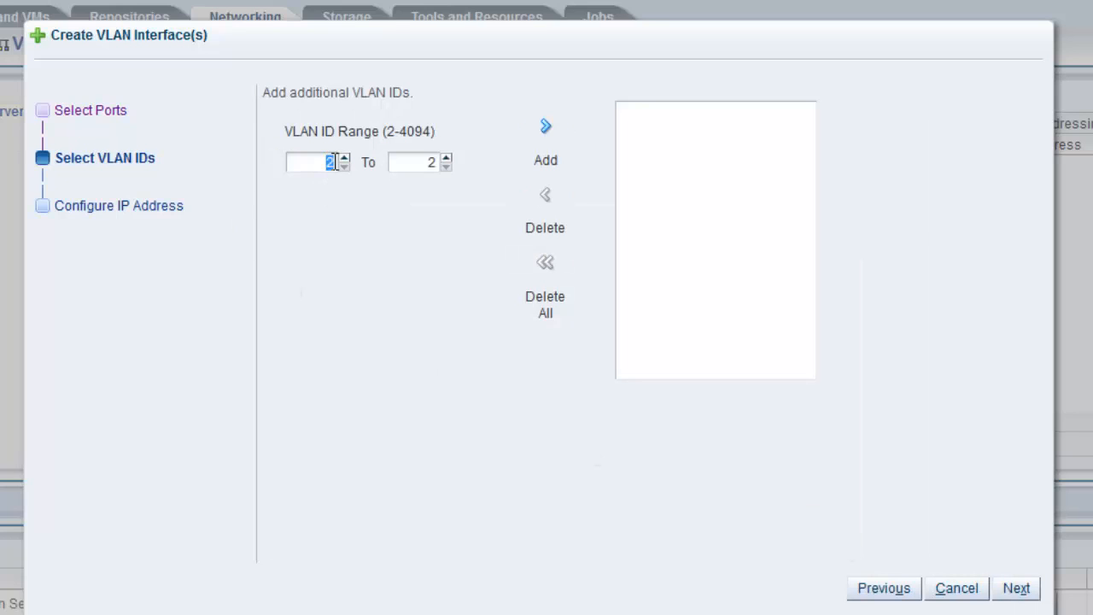
{"action": "type", "text": "901"}
{"action": "left_click", "coordinate": [409, 162]}
{"action": "left_click", "coordinate": [444, 158]}
{"action": "left_click", "coordinate": [444, 158]}
{"action": "left_click", "coordinate": [444, 158]}
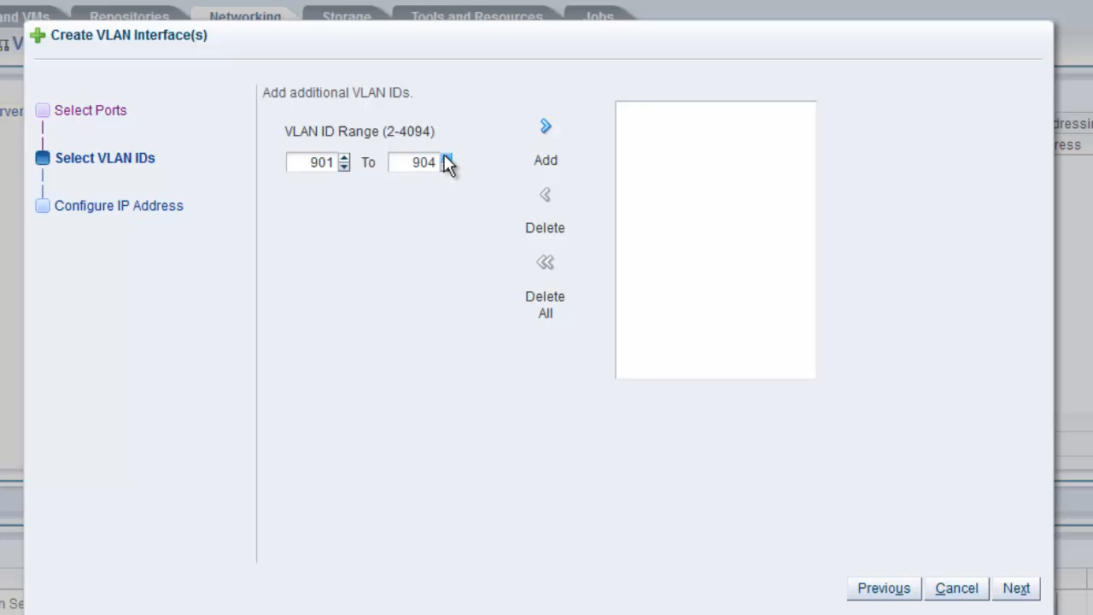
{"action": "left_click", "coordinate": [546, 130]}
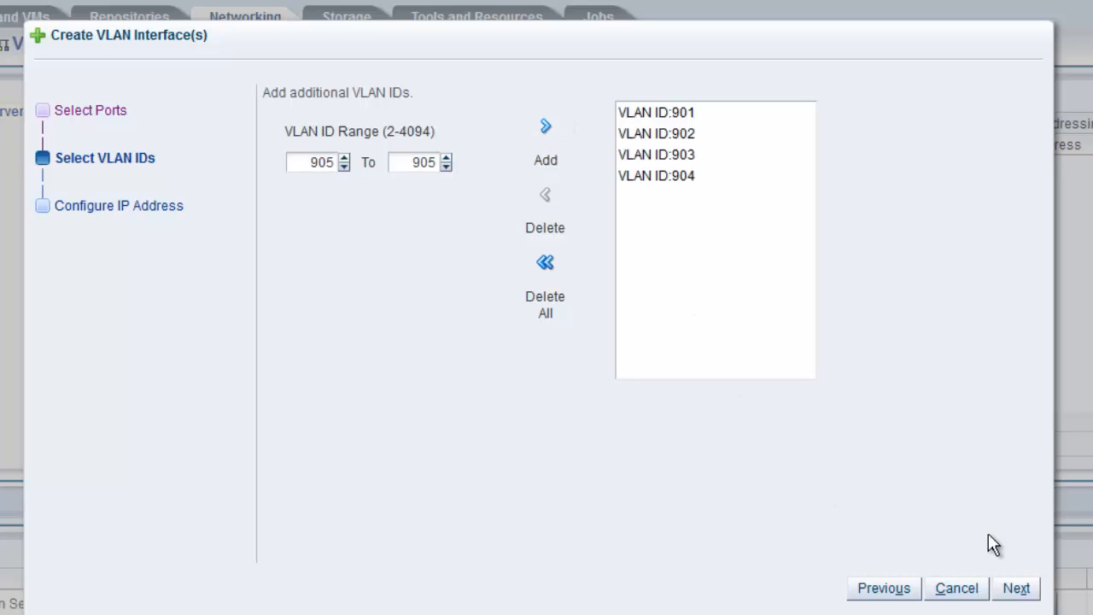
{"action": "left_click", "coordinate": [1018, 589]}
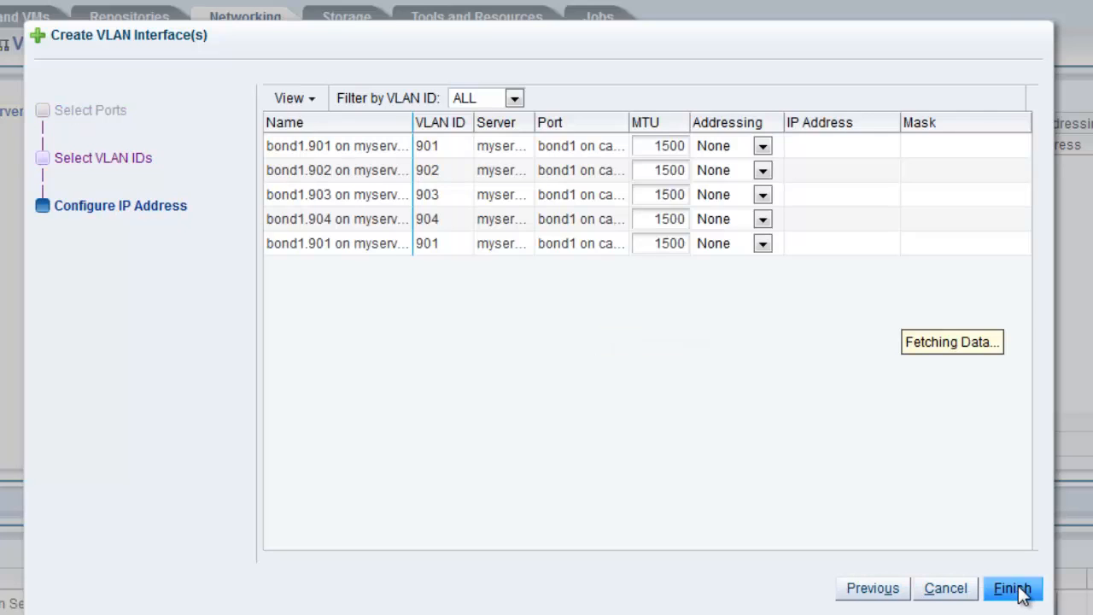
Try Static and Dynamic addressing on the first bond1.901 interface, then restore it to None
{"action": "left_click", "coordinate": [762, 147]}
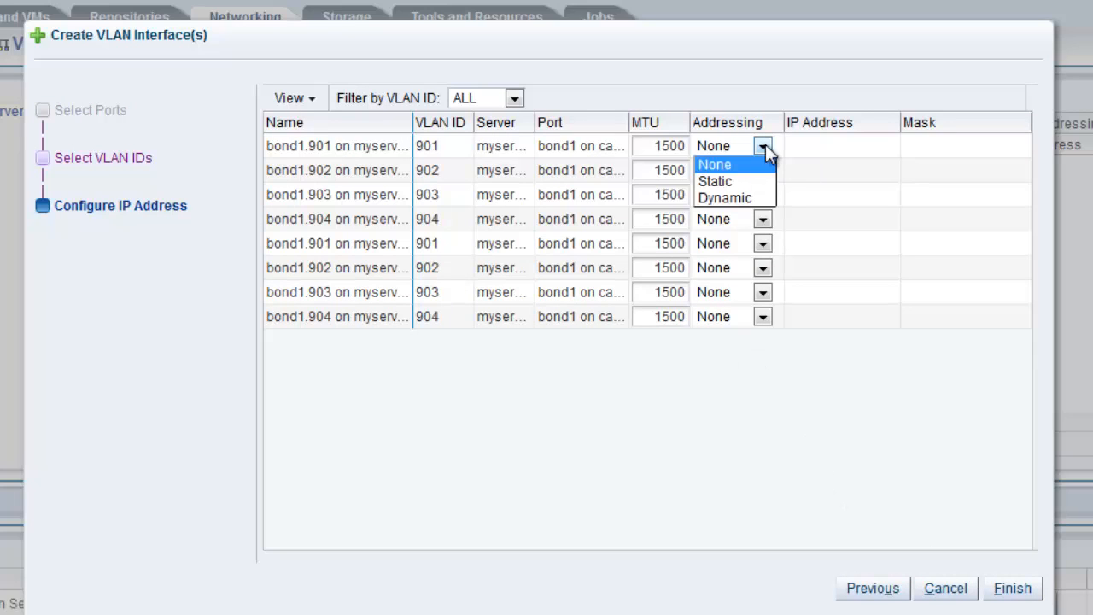
{"action": "left_click", "coordinate": [723, 181]}
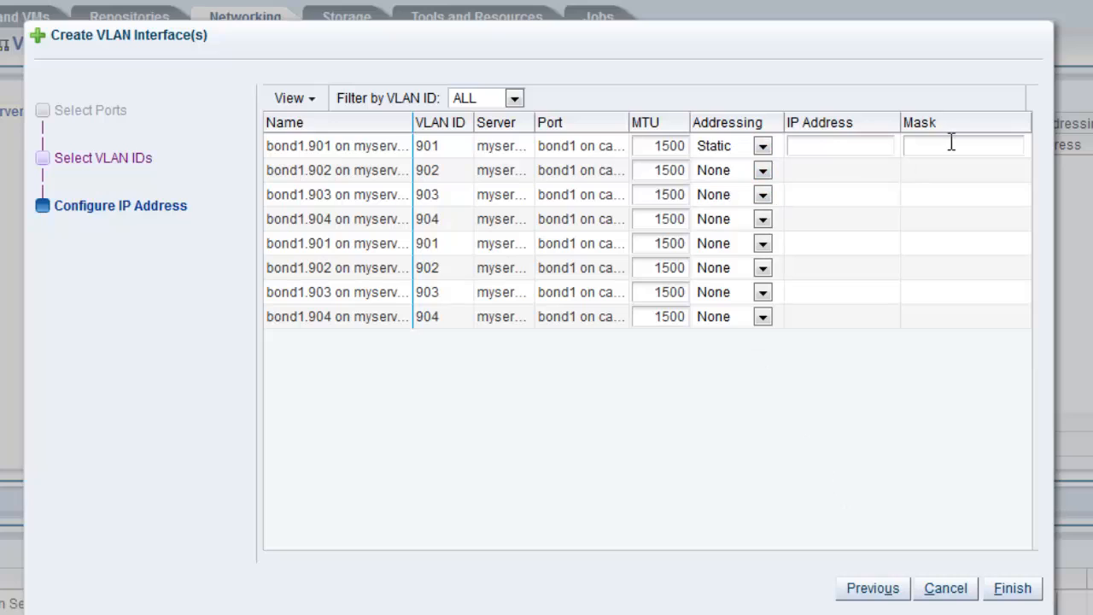
{"action": "left_click", "coordinate": [764, 147]}
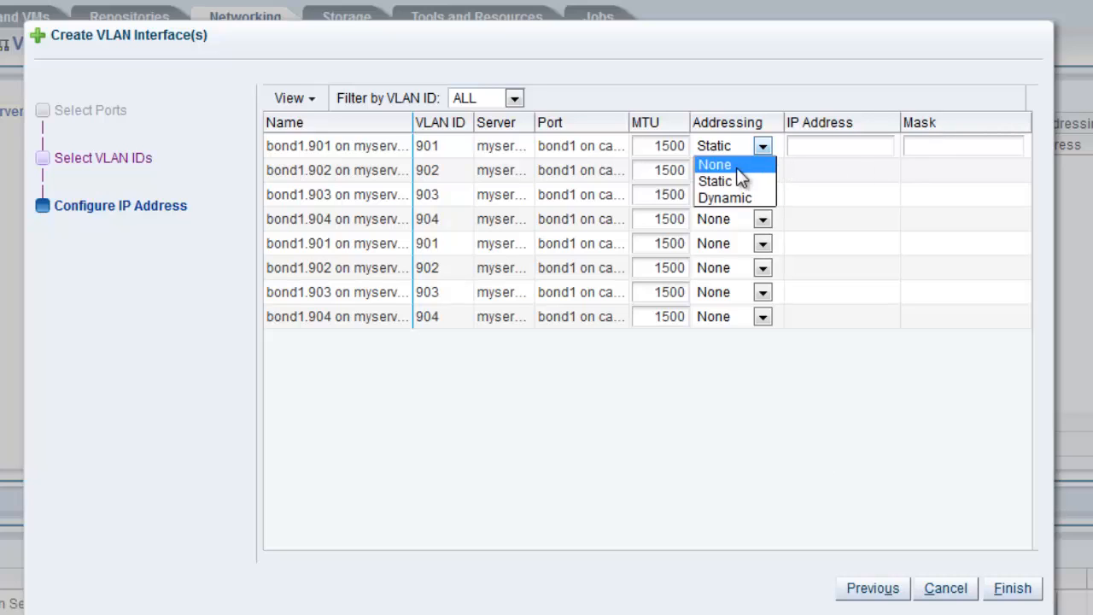
{"action": "left_click", "coordinate": [728, 199]}
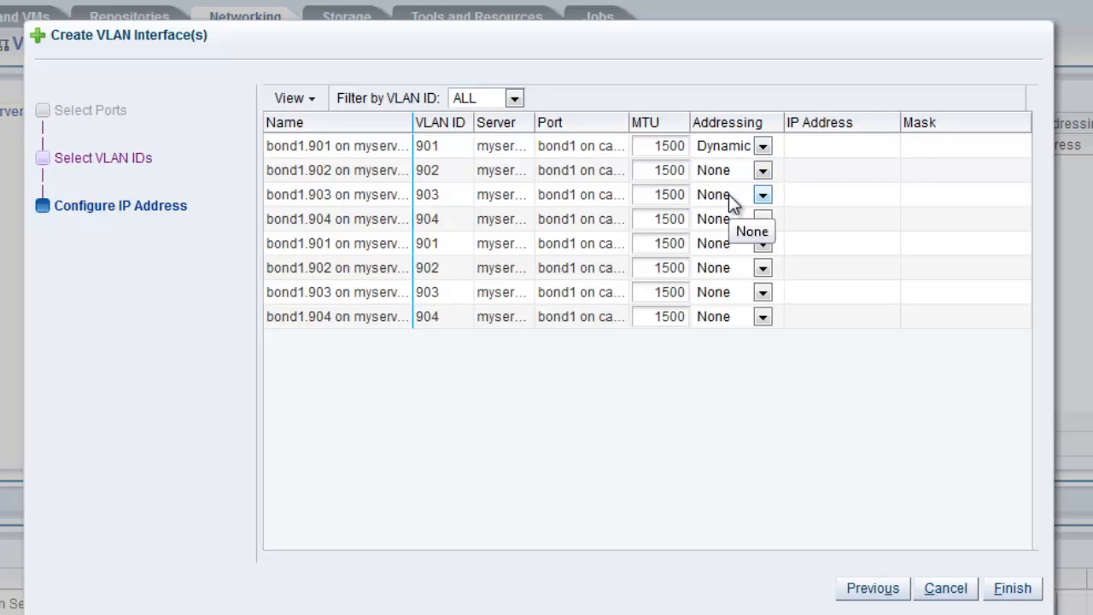
{"action": "left_click", "coordinate": [763, 149]}
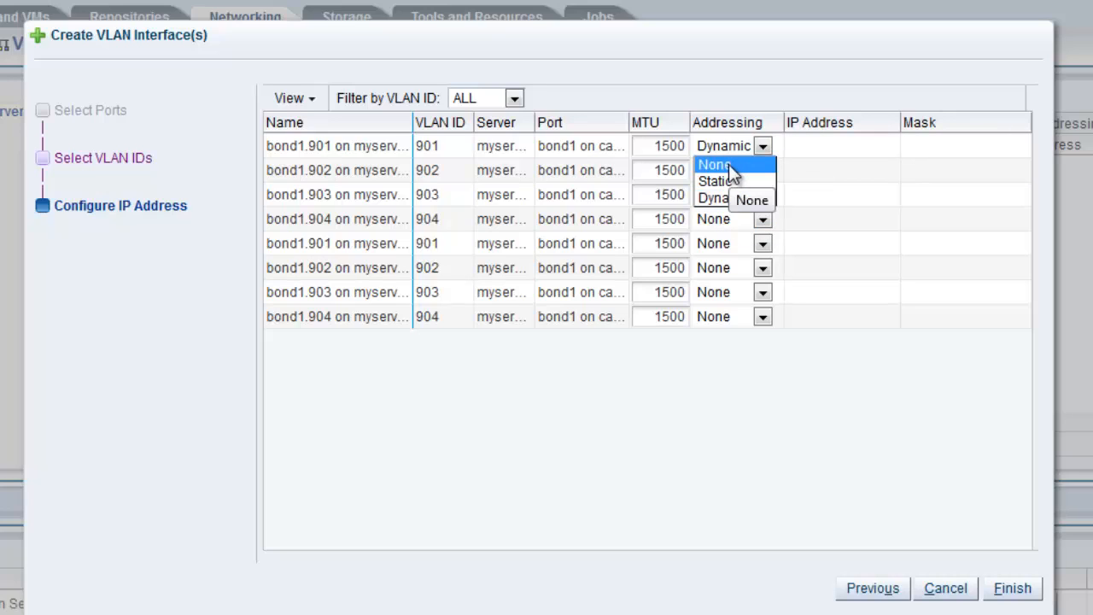
{"action": "left_click", "coordinate": [729, 165]}
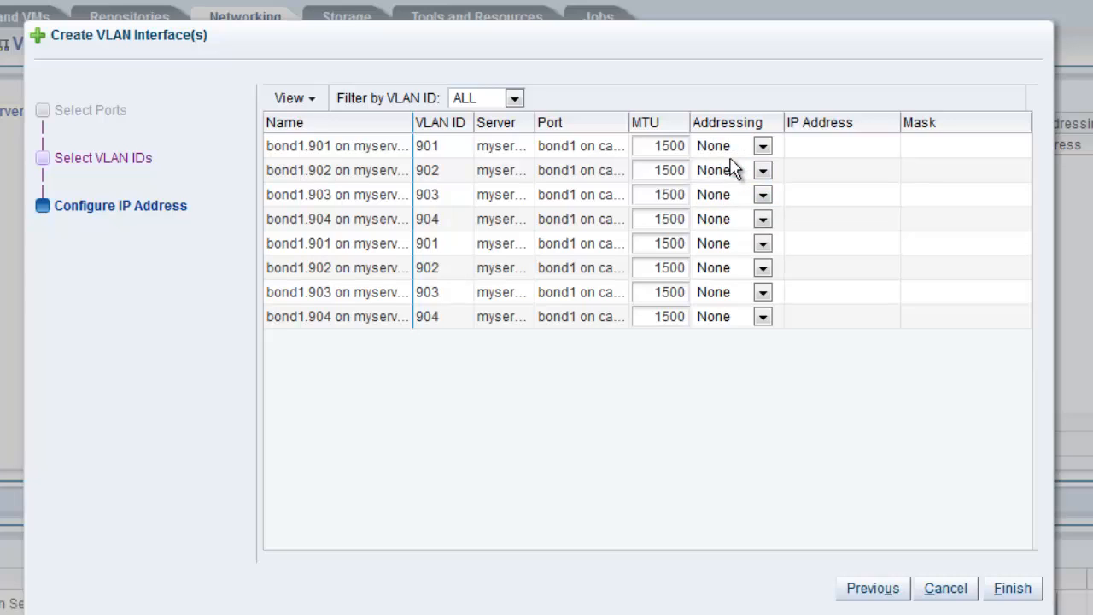
Finish creating the VLAN interfaces on both bond1 ports with addressing set to None
{"action": "left_click", "coordinate": [1027, 597]}
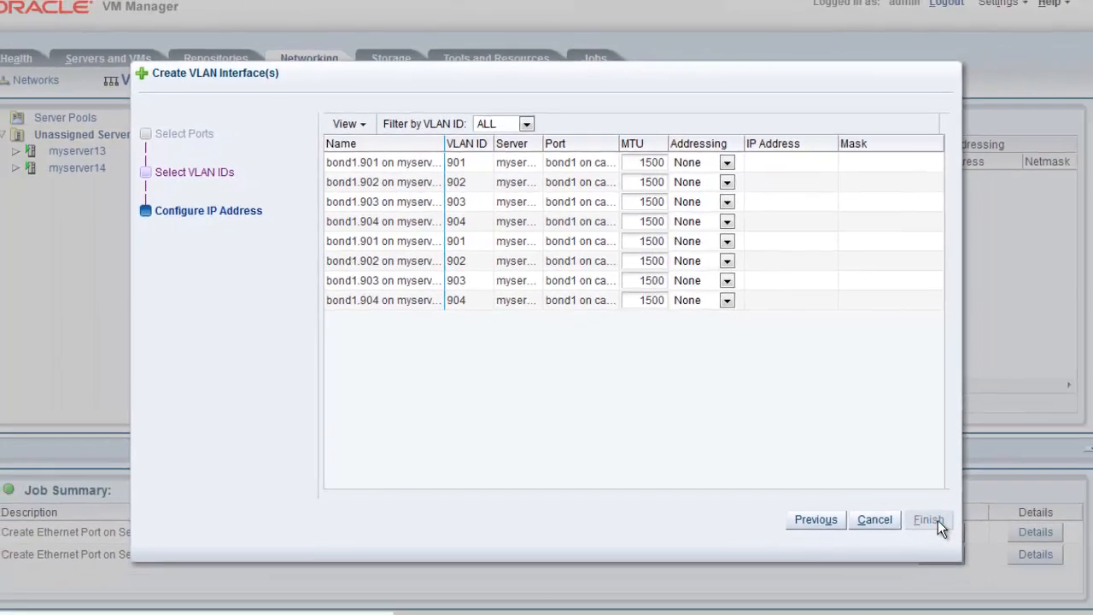
{"action": "left_click", "coordinate": [1028, 597]}
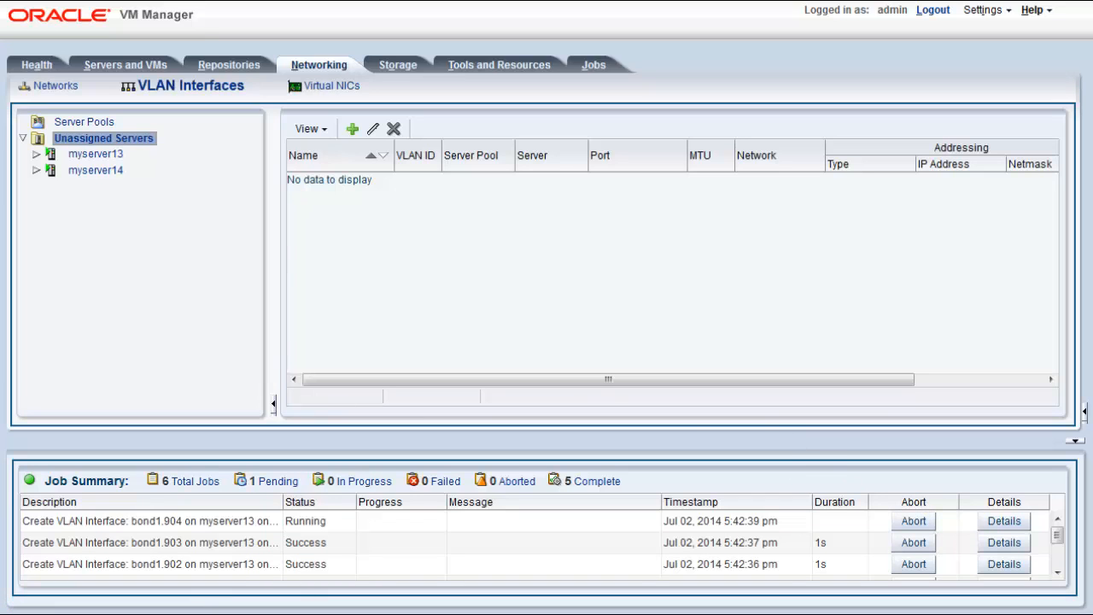
Switch to the myserver13 terminal and run ifconfig to inspect the VLAN interfaces on bond1
{"action": "key", "text": "alt+Tab"}
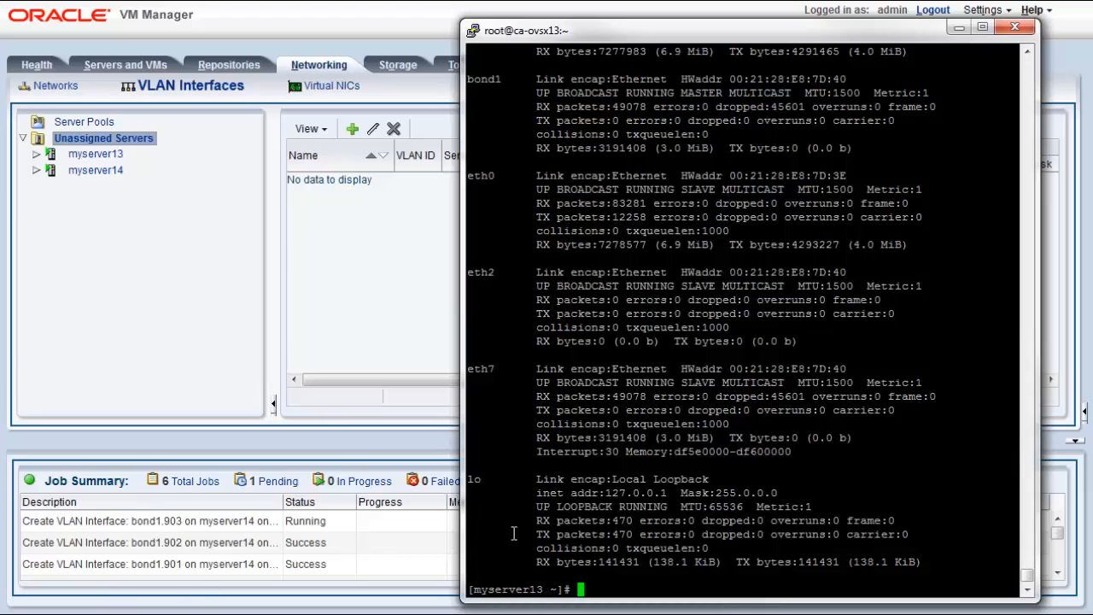
{"action": "type", "text": "ifconf"}
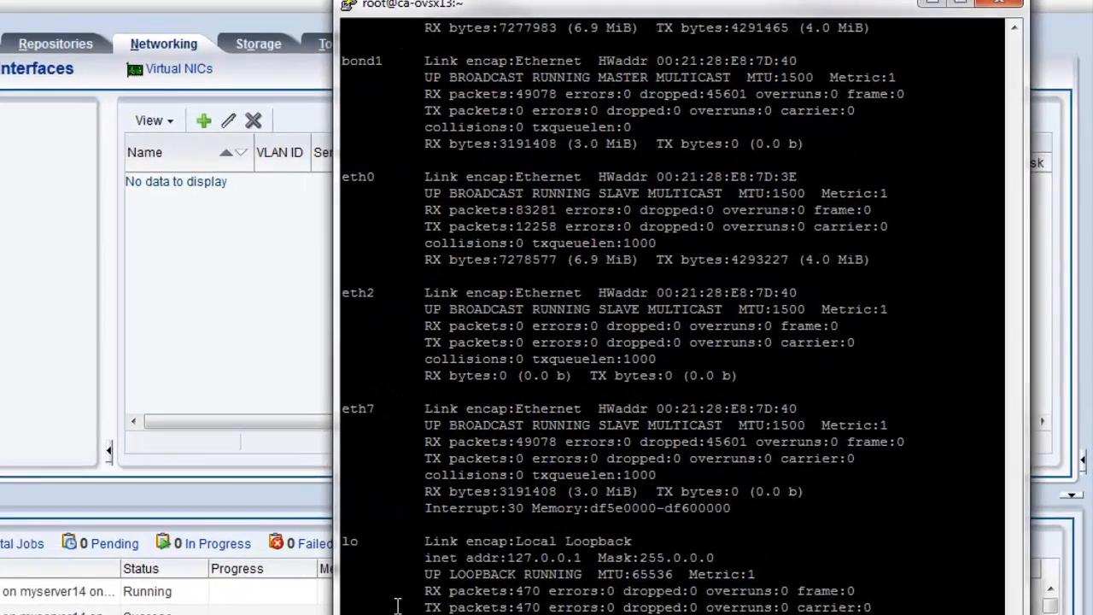
{"action": "type", "text": "ig"}
{"action": "key", "text": "Return"}
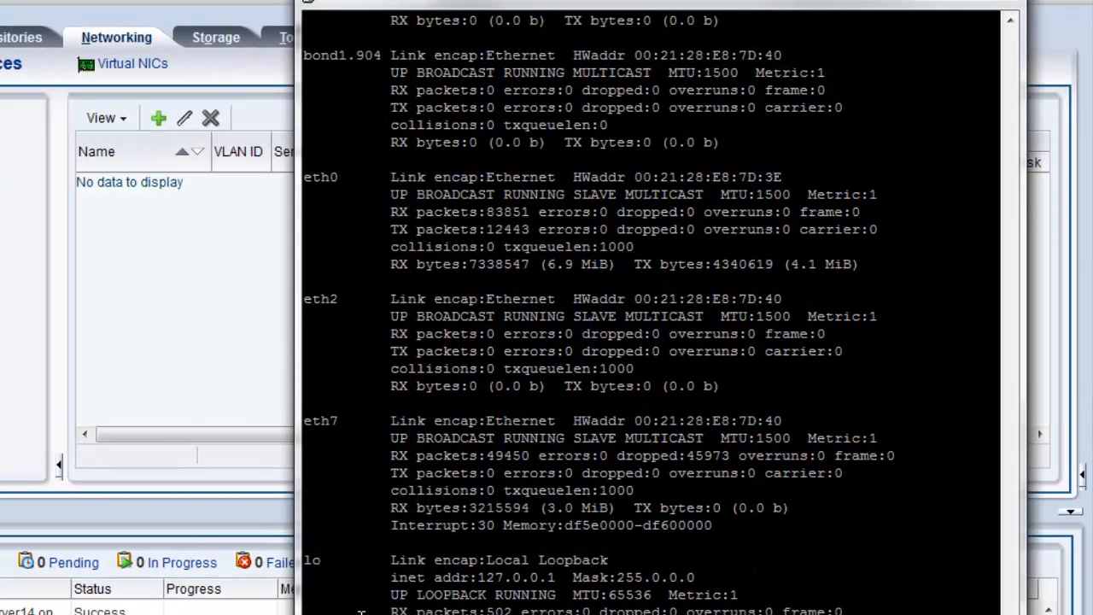
Examine the ifconfig output for the bond1 VLAN interfaces 901 to 904 in the myserver13 terminal
{"action": "scroll", "coordinate": [360, 611], "scroll_direction": "up", "scroll_amount": 13}
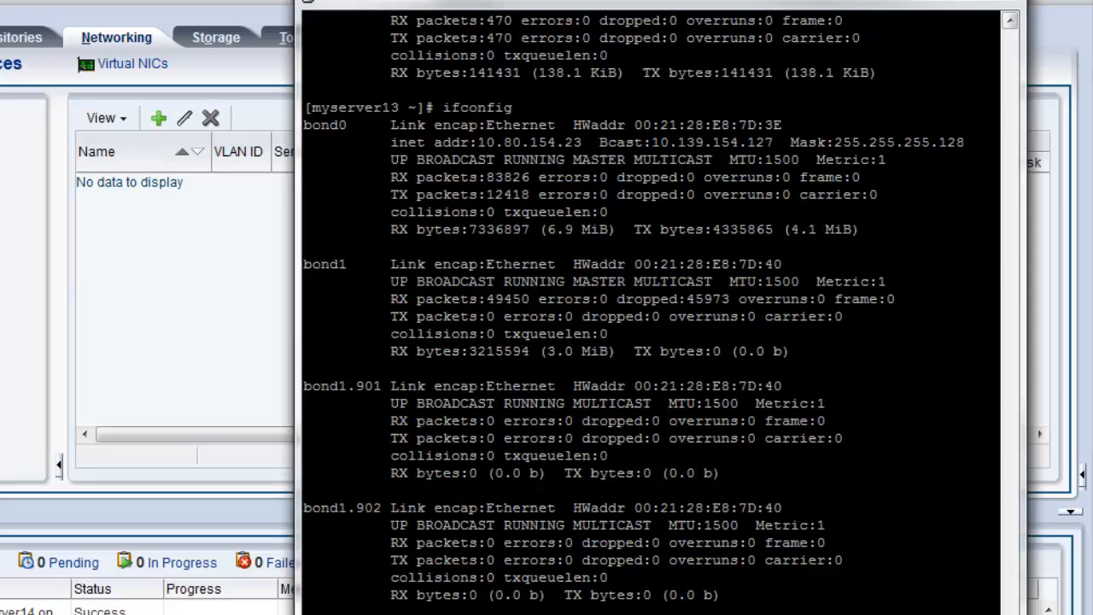
{"action": "scroll", "coordinate": [649, 317], "scroll_direction": "down", "scroll_amount": 3}
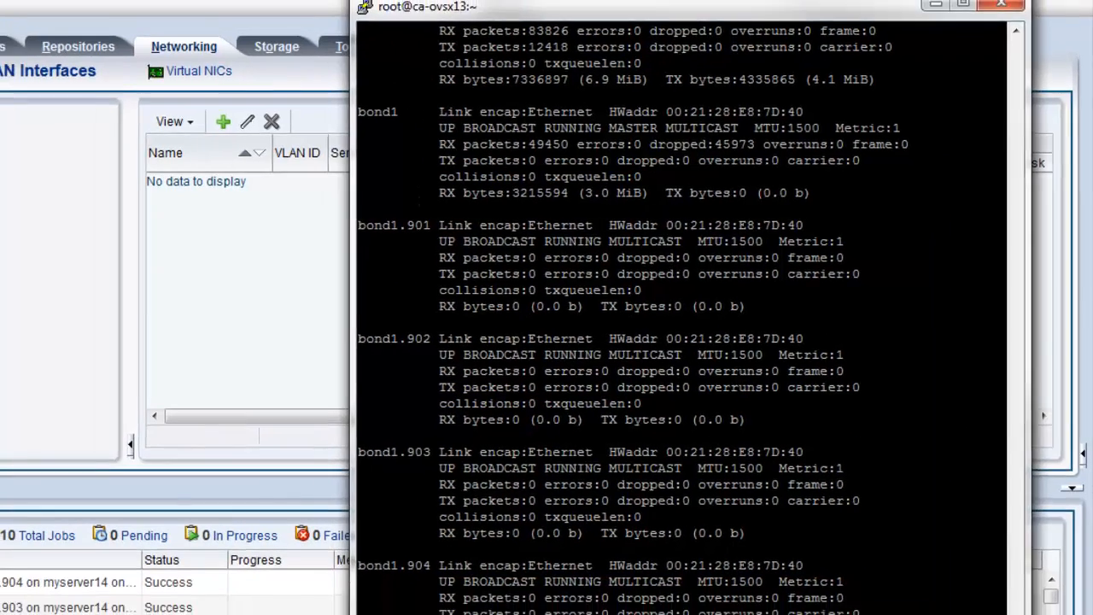
Switch back to Oracle VM Manager and check the VLAN interfaces of myserver14 and of the bond1 ports on both servers
{"action": "left_click", "coordinate": [246, 593]}
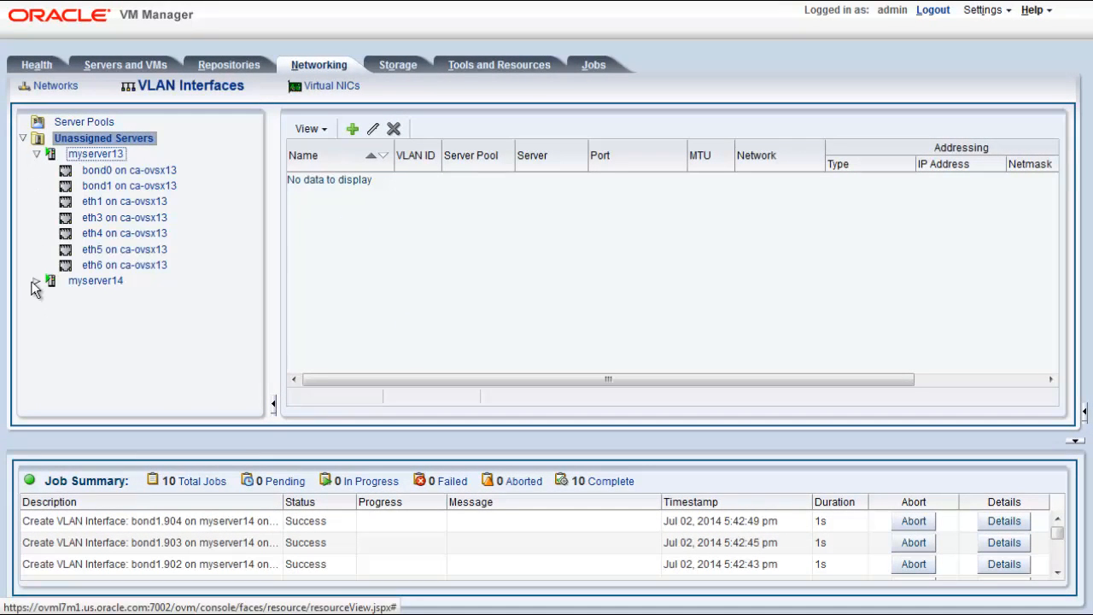
{"action": "left_click", "coordinate": [81, 281]}
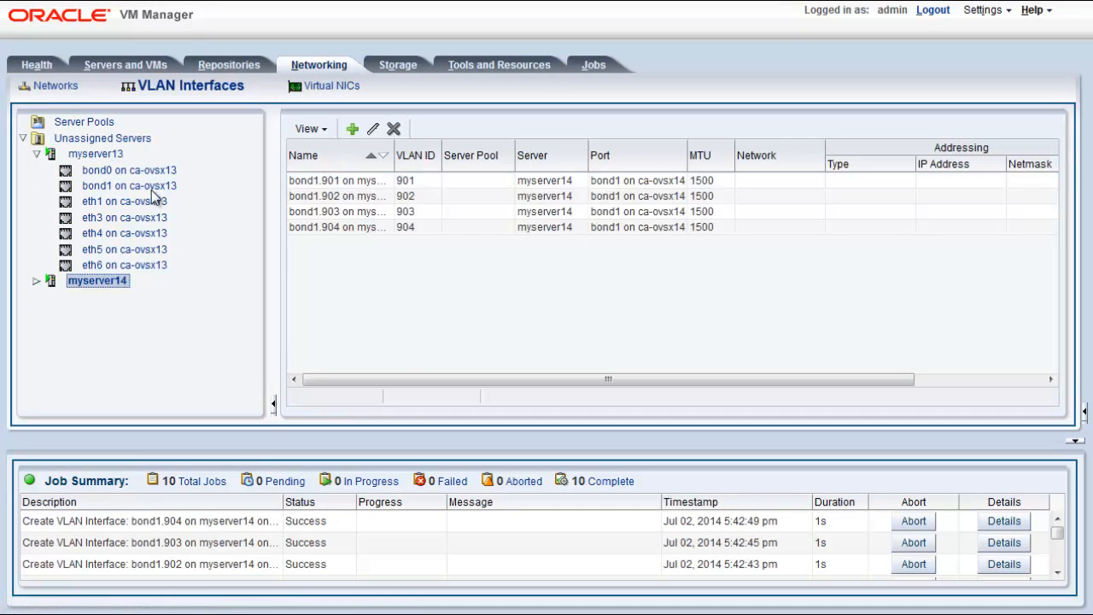
{"action": "left_click", "coordinate": [36, 281]}
{"action": "left_click", "coordinate": [142, 188]}
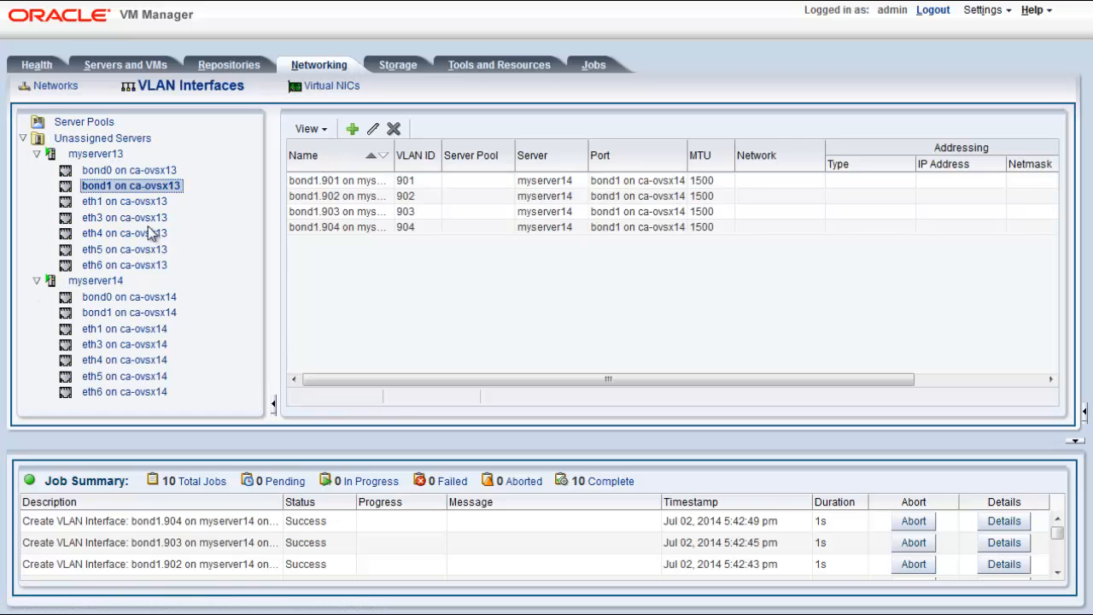
{"action": "left_click", "coordinate": [152, 314]}
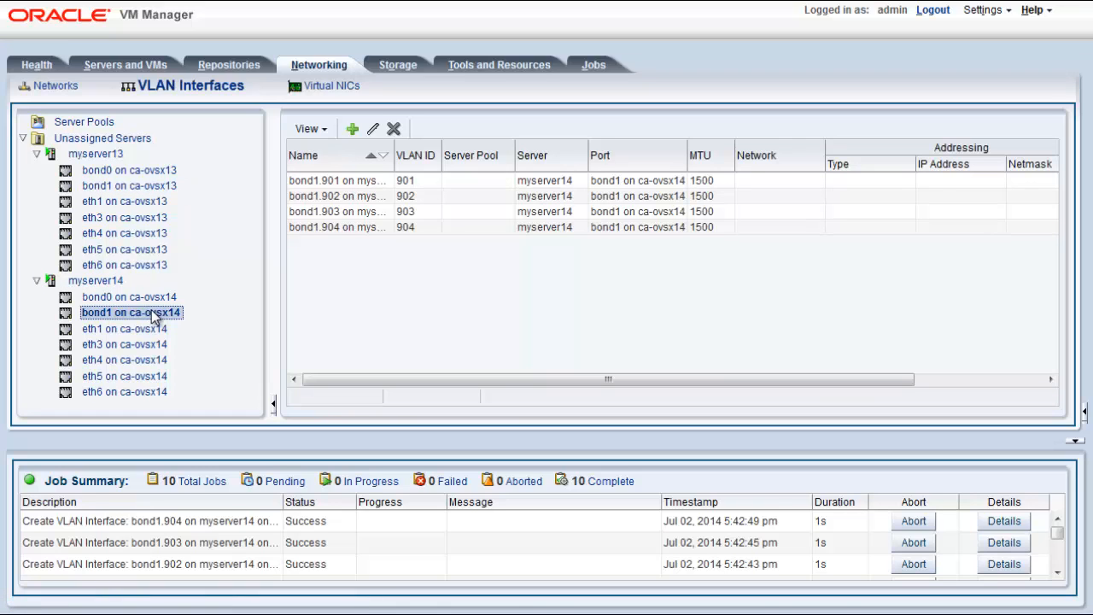